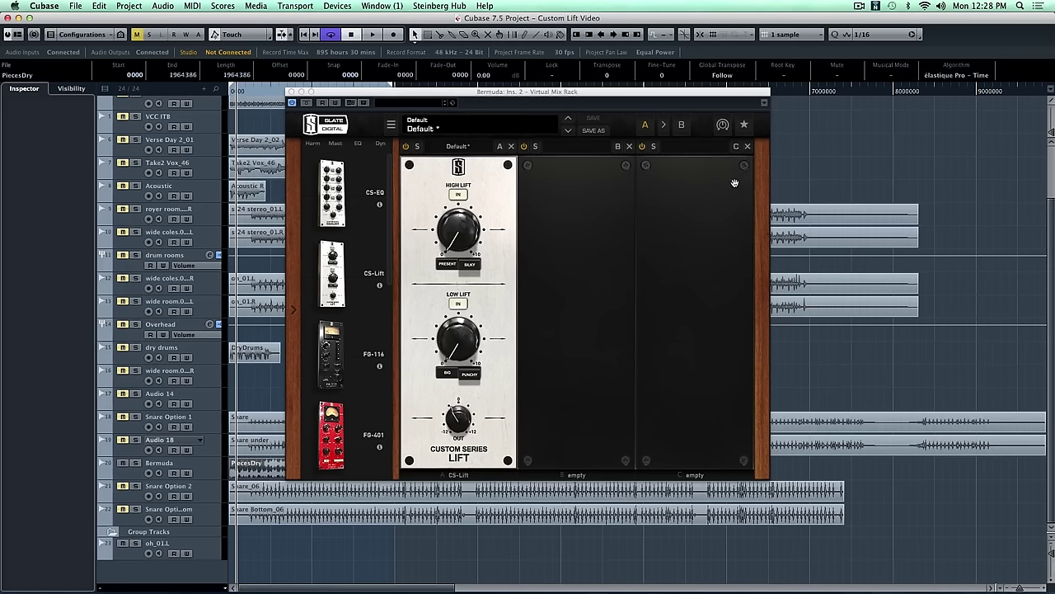
key("space")
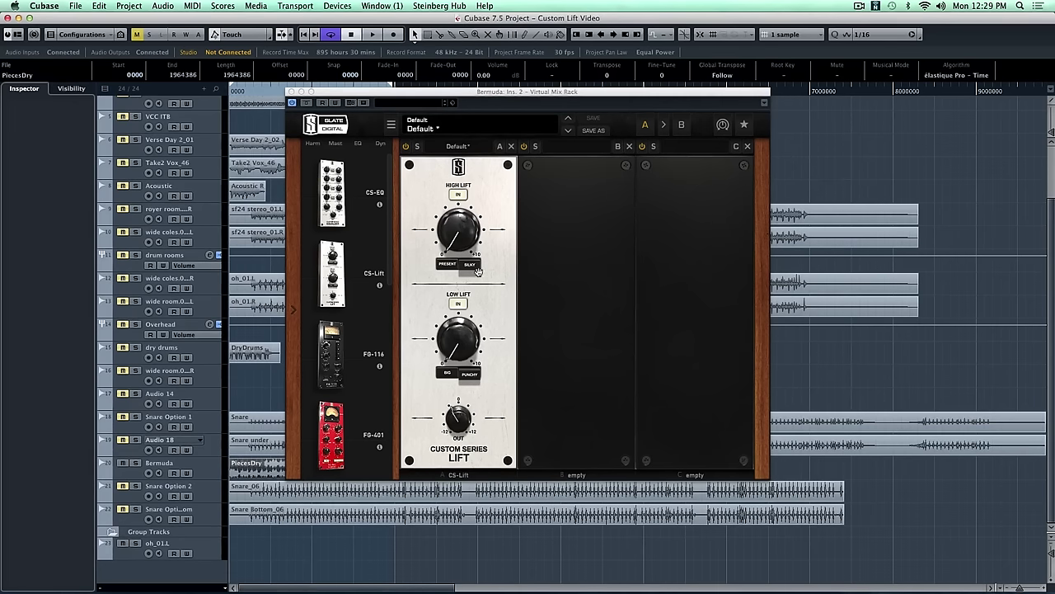
key("space")
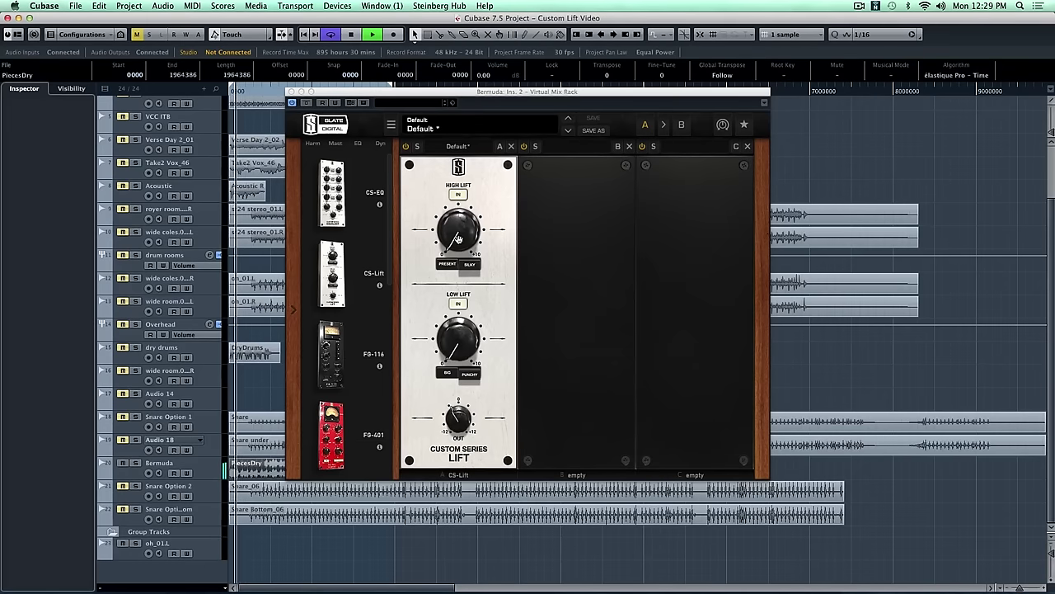
While the full mix plays, raise CS-Lift's High Lift to 4.80 and Low Lift to 3.71.
left_click_drag(458, 239, 456, 168)
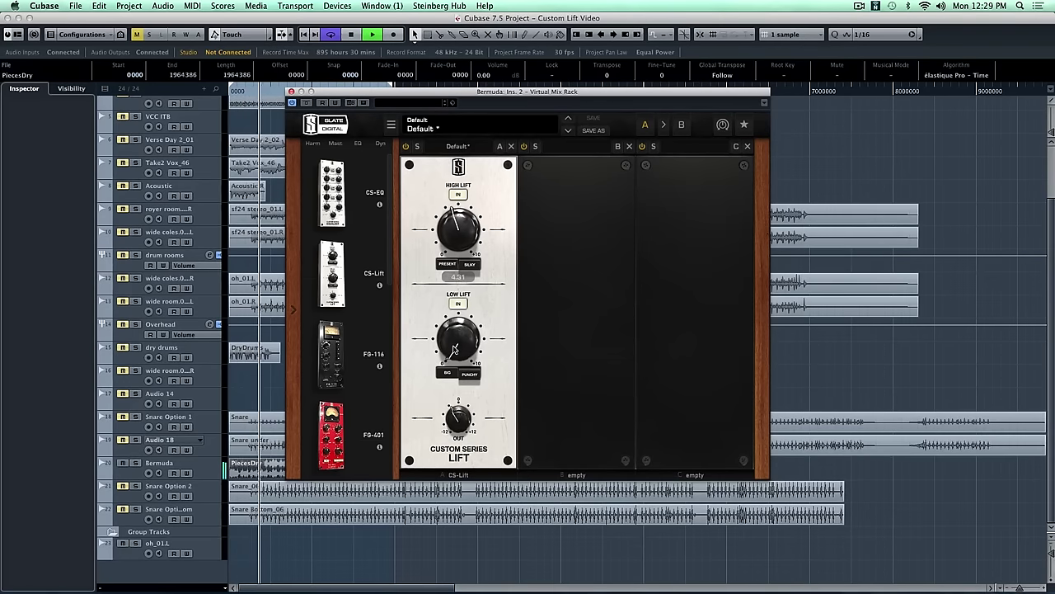
left_click_drag(453, 348, 455, 303)
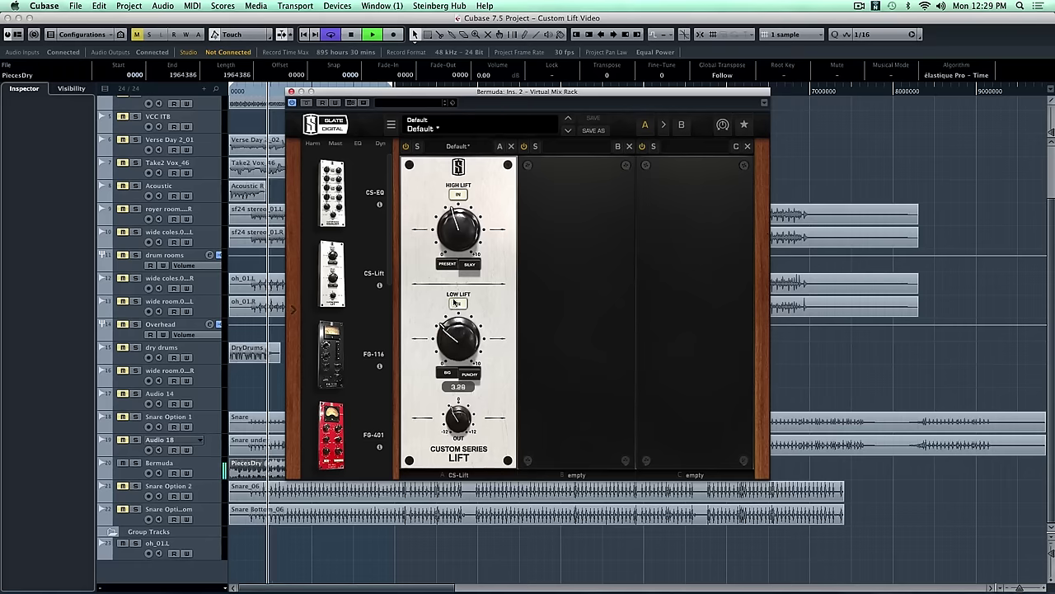
left_click_drag(454, 341, 453, 330)
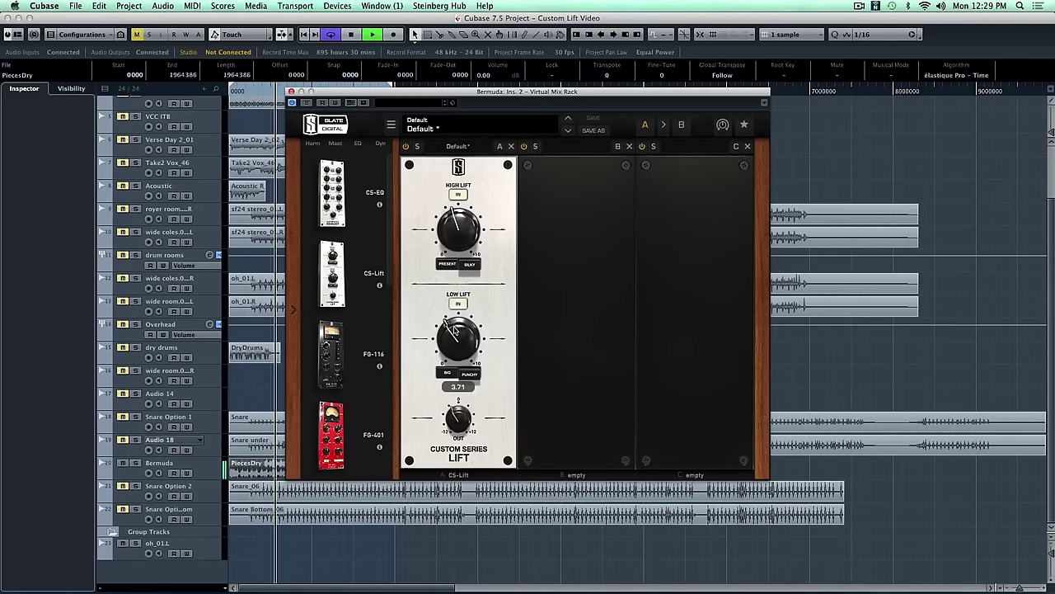
left_click_drag(459, 251, 460, 229)
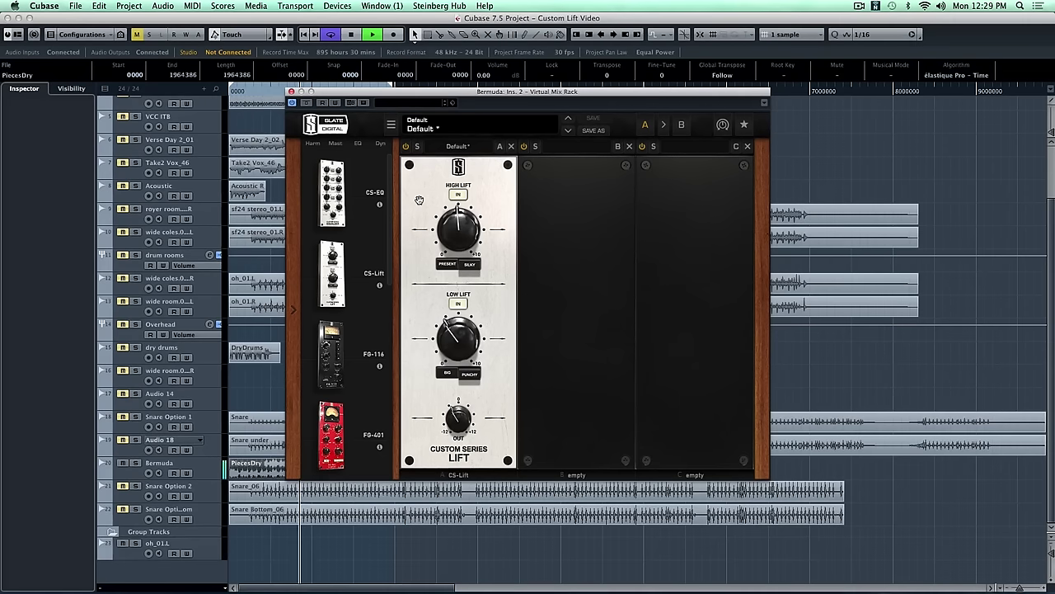
key("space")
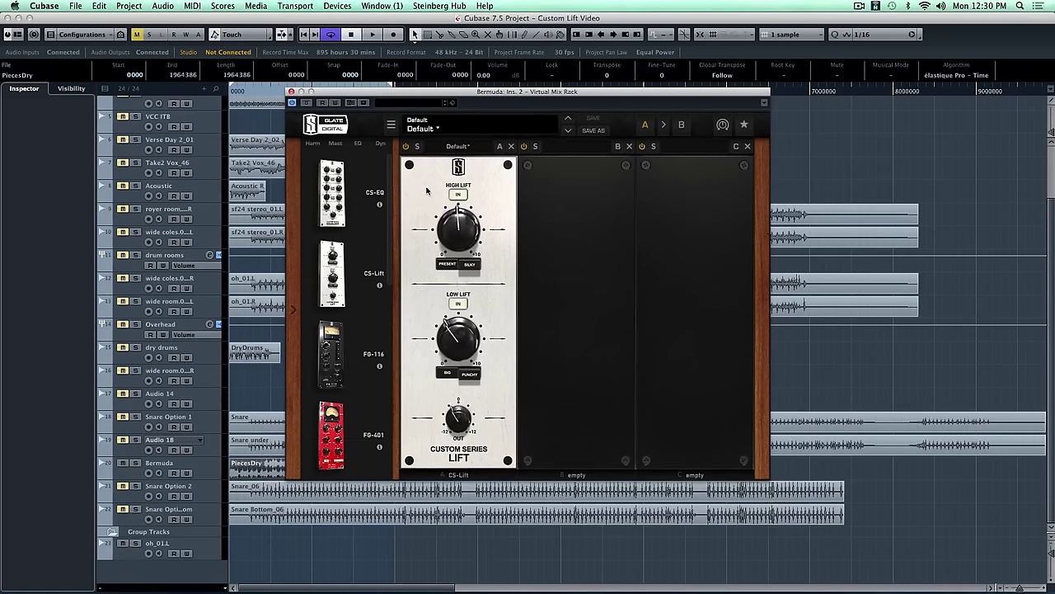
Replay the full mix and bypass the CS-Lift module in slot A to compare.
key("space")
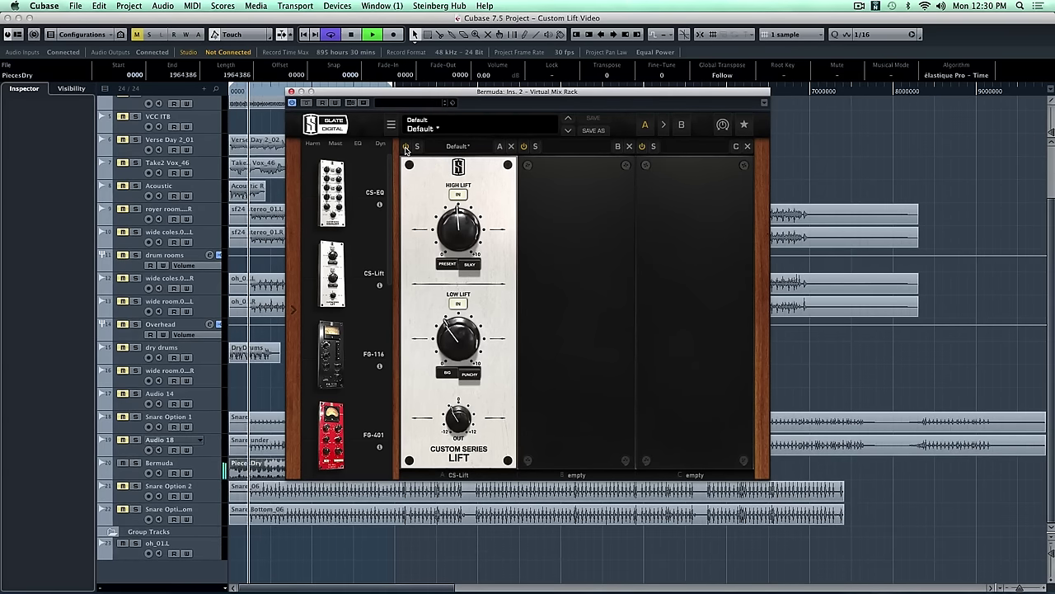
left_click(405, 147)
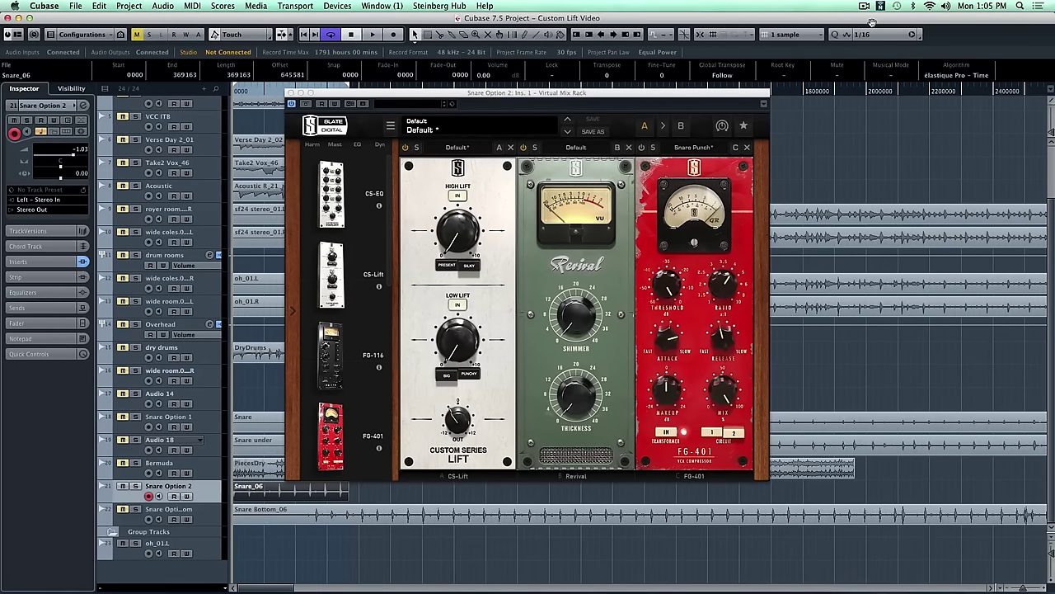
key("space")
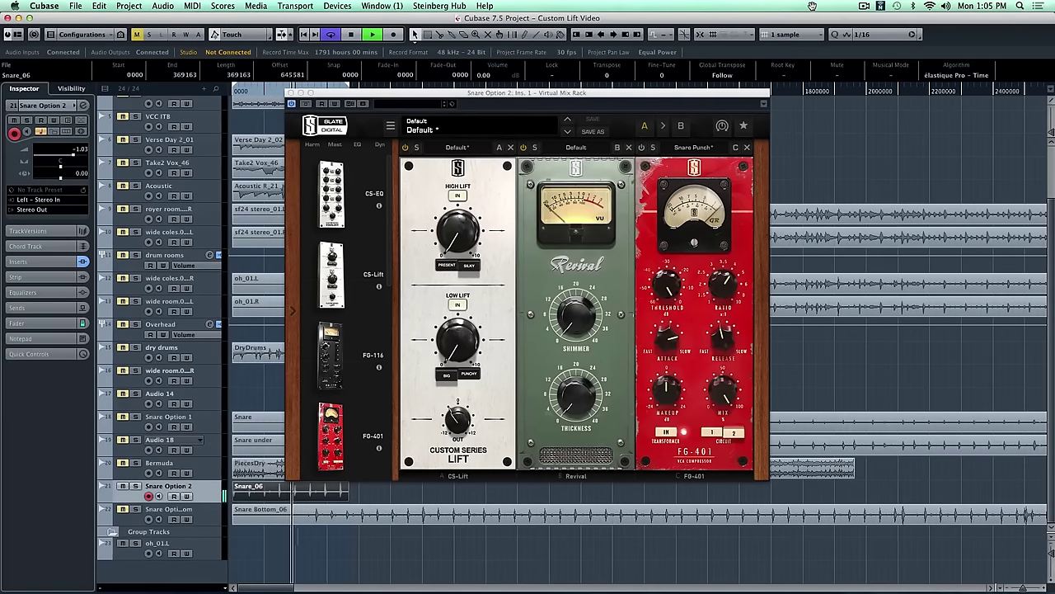
key("space")
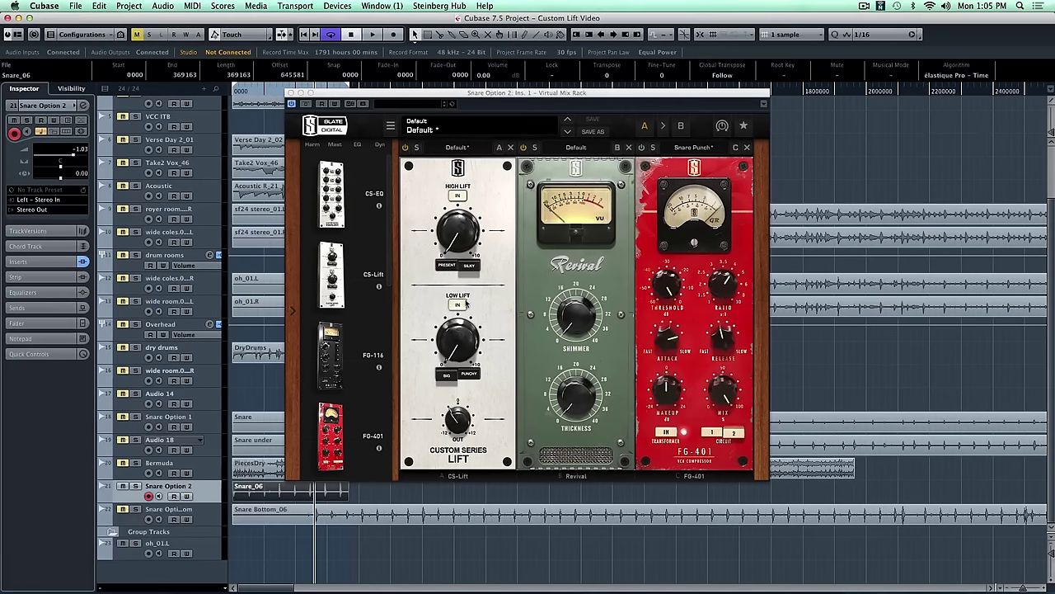
mouse_move(463, 336)
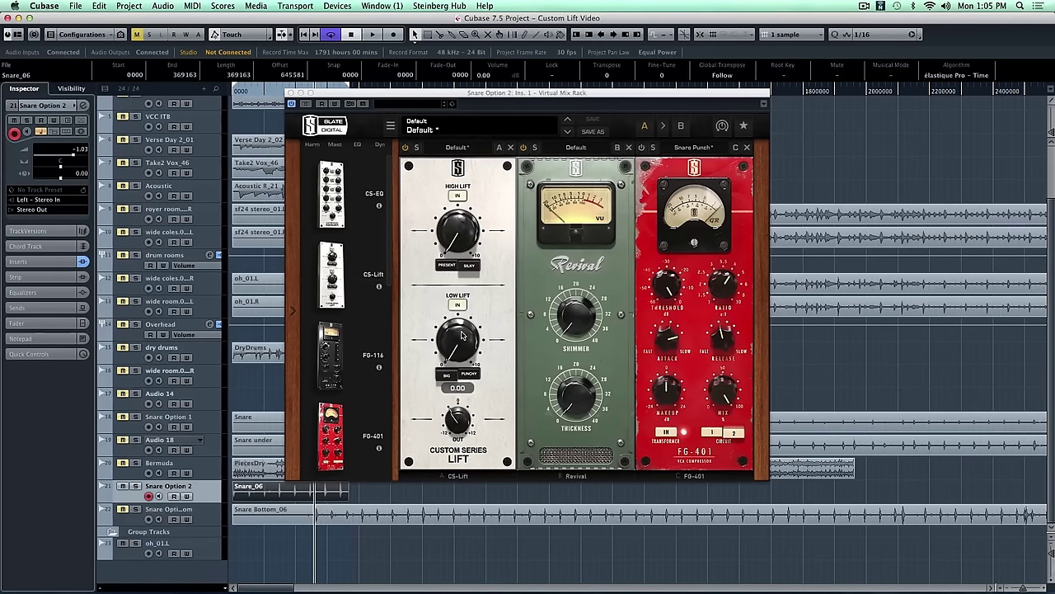
While the snare plays, set CS-Lift's High Lift to 7.39 and Low Lift to 7.48.
key("space")
left_click_drag(462, 241, 460, 129)
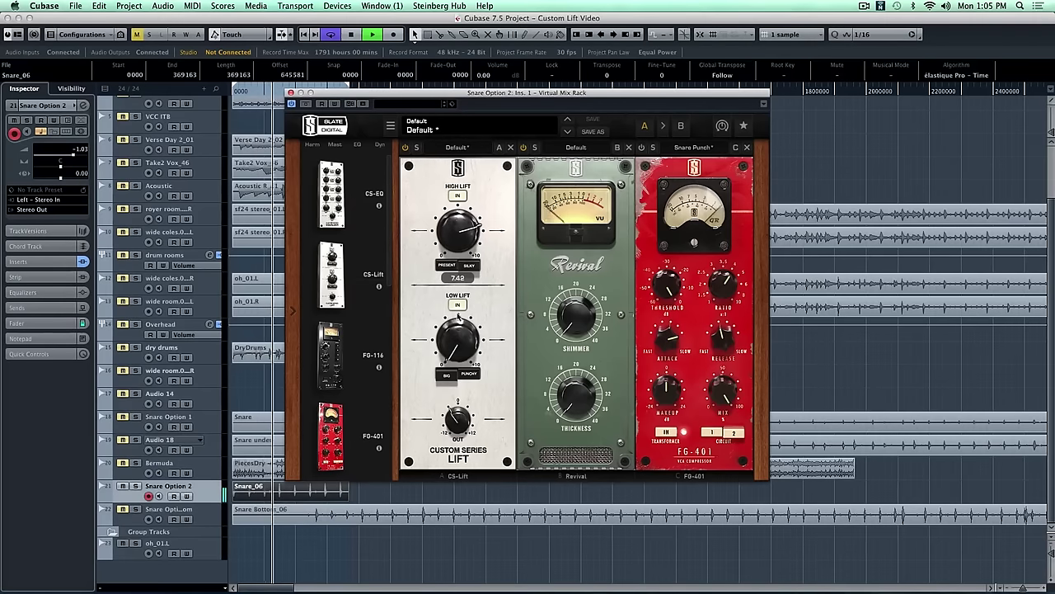
left_click_drag(458, 338, 456, 230)
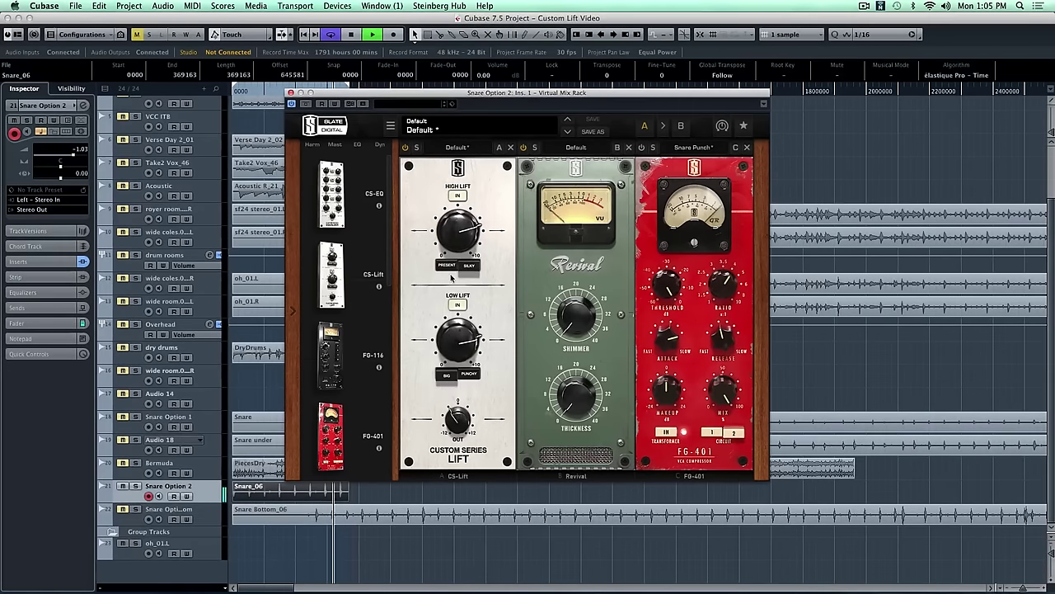
key("space")
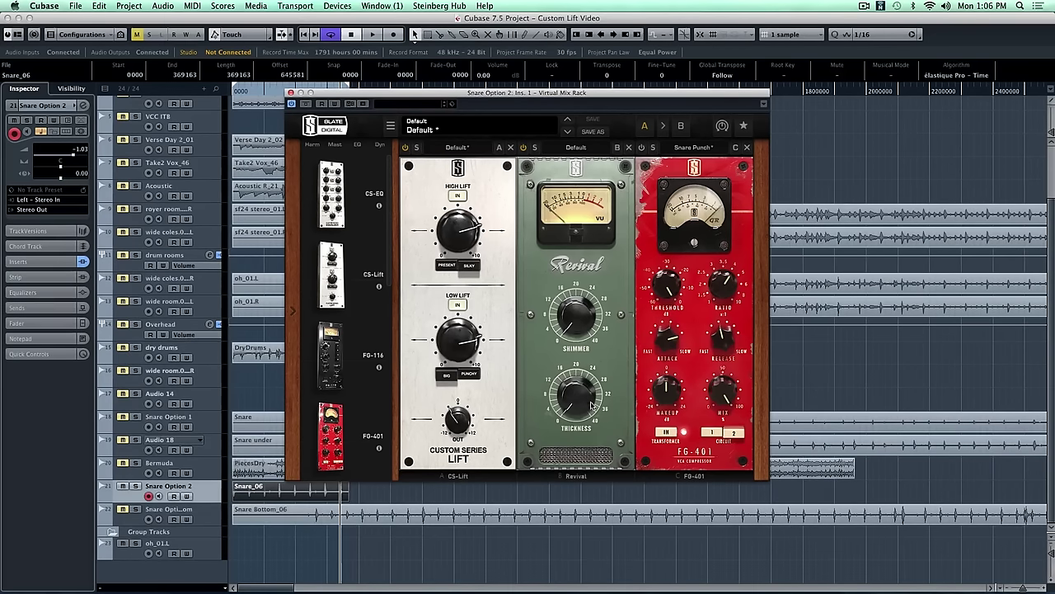
Set the snare's Revival Shimmer to 9.75 and Thickness to 13.8, then enable the FG-401 compressor.
key("space")
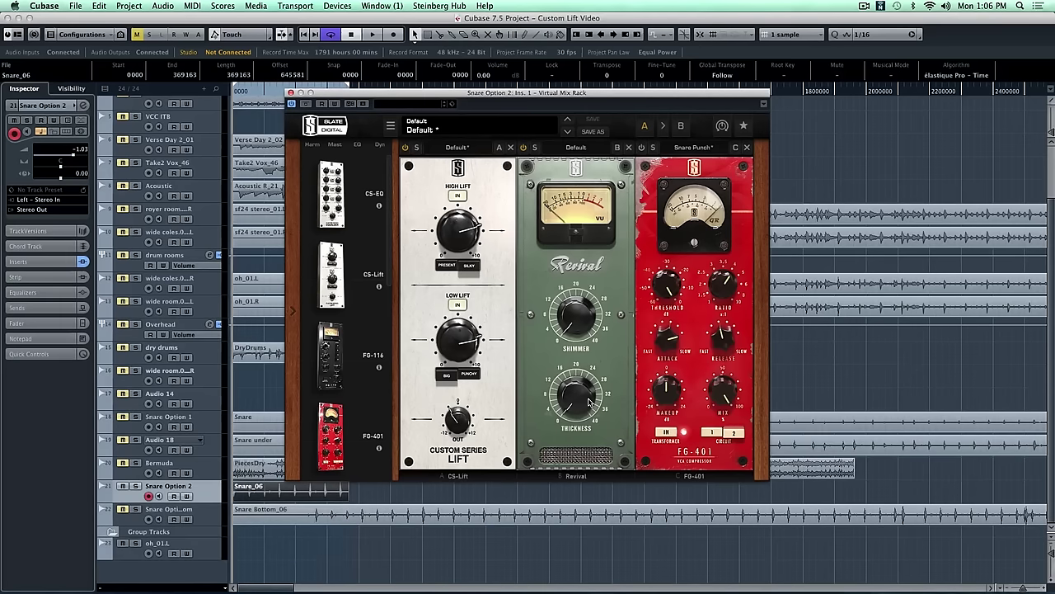
mouse_move(574, 322)
left_click_drag(575, 322, 575, 287)
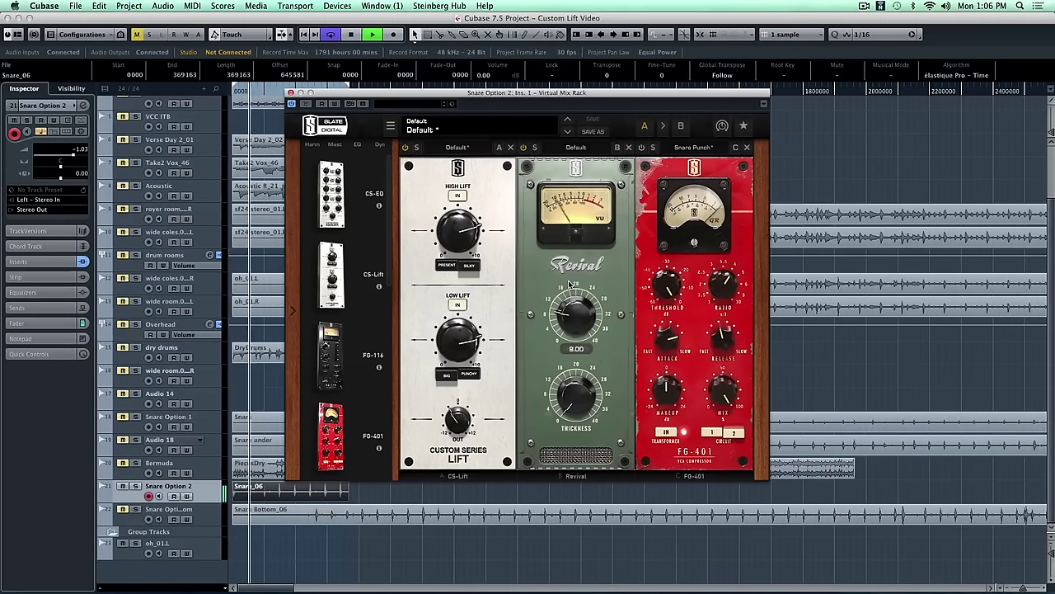
mouse_move(577, 383)
left_click_drag(577, 384, 577, 350)
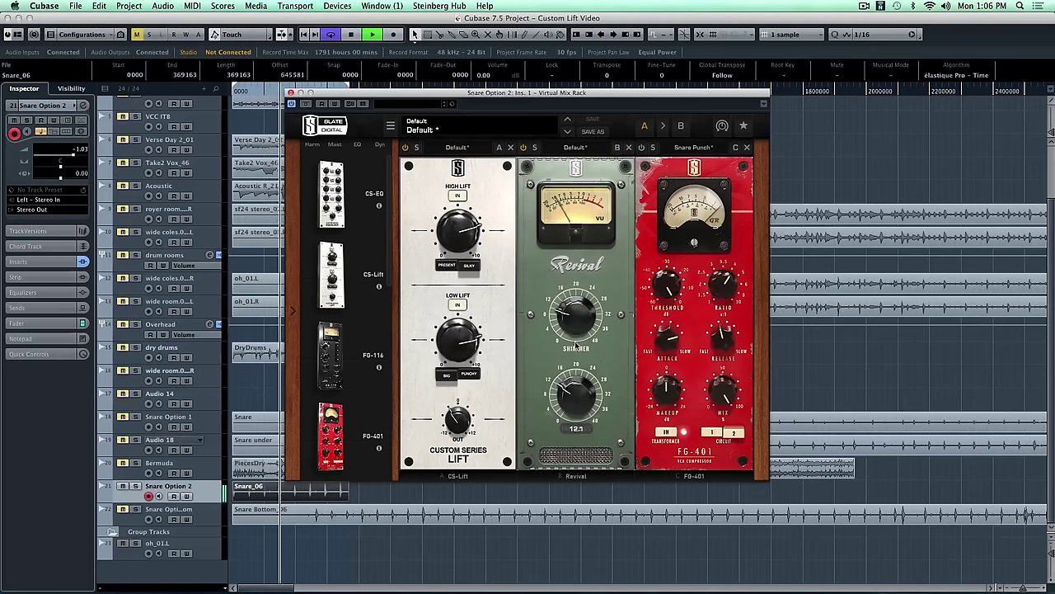
key("space")
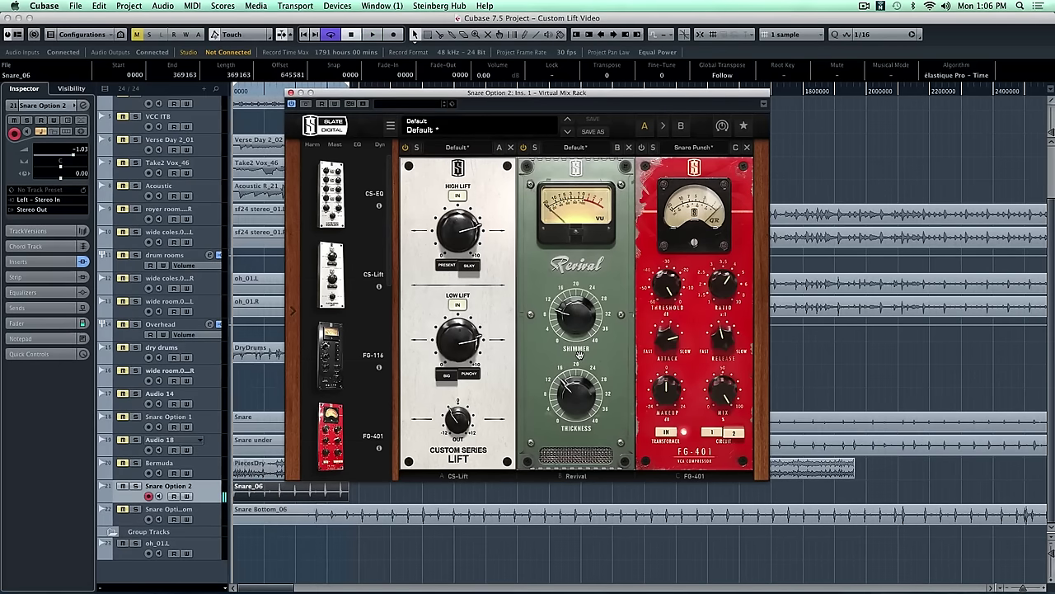
left_click(641, 148)
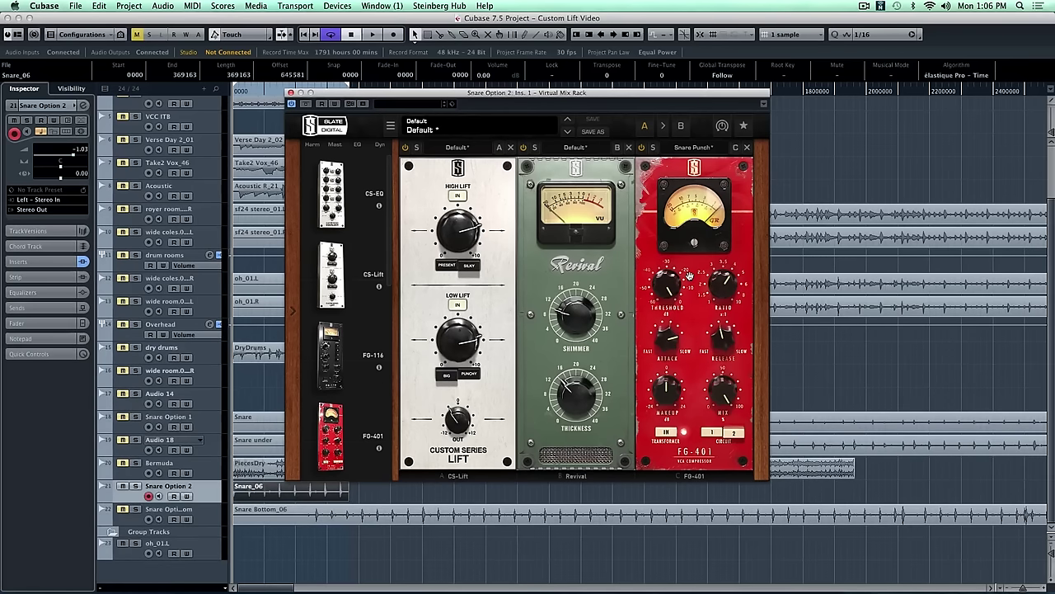
Set the FG-401 threshold to -22.8 dB and the makeup gain to +4.20 dB.
key("space")
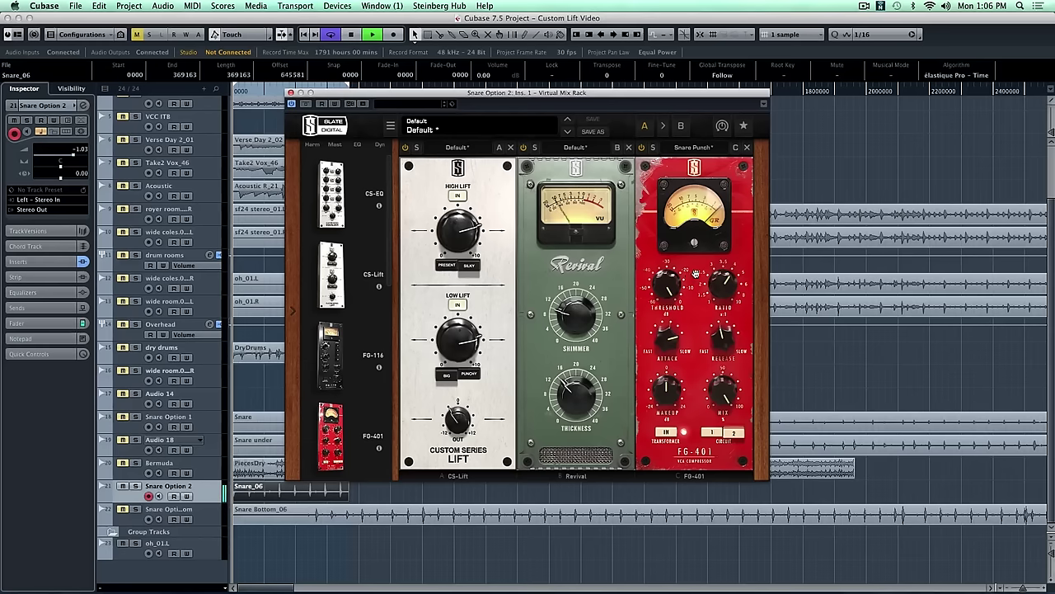
mouse_move(669, 306)
left_click_drag(669, 307, 670, 328)
mouse_move(672, 396)
left_click_drag(672, 396, 672, 385)
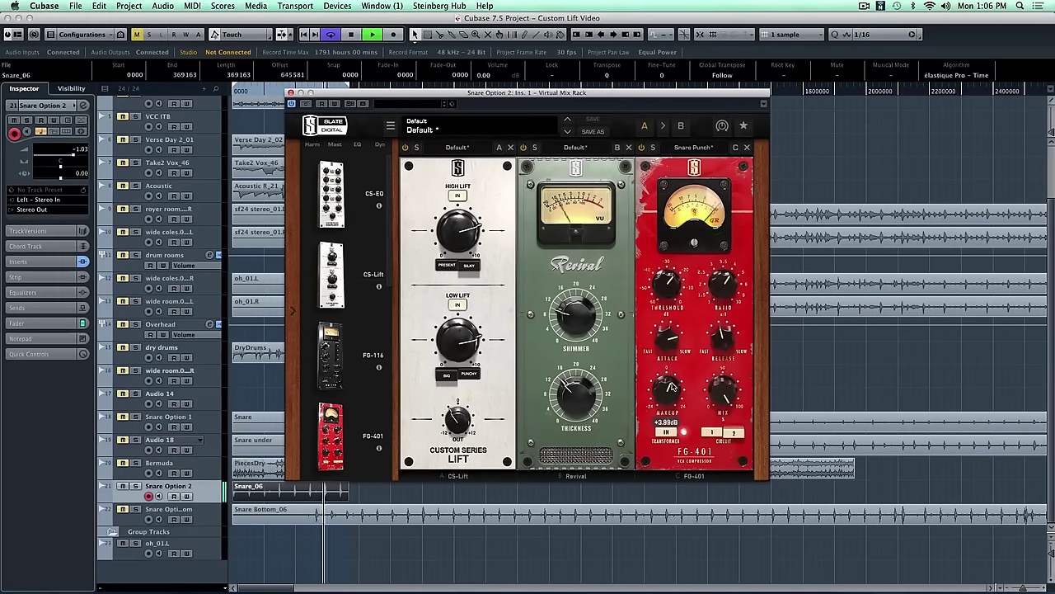
Replay the snare with the whole rack bypassed to compare.
key("space")
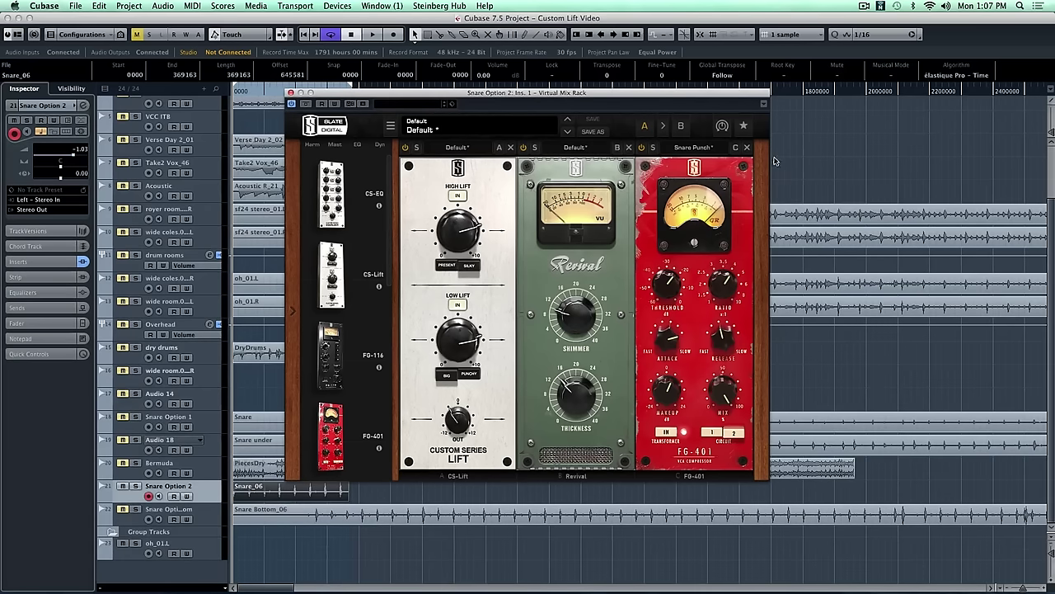
key("space")
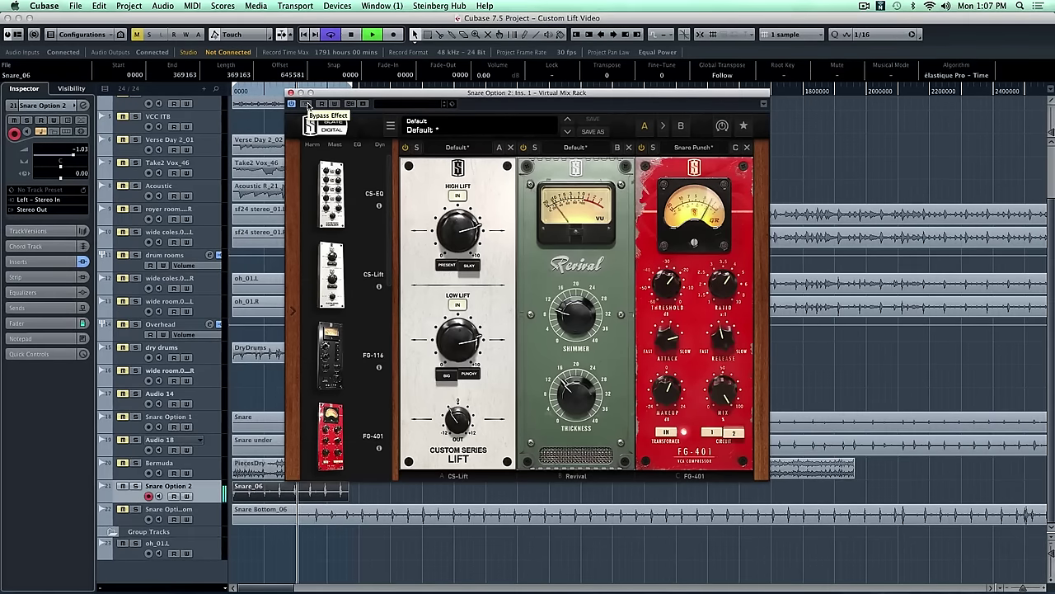
left_click(308, 105)
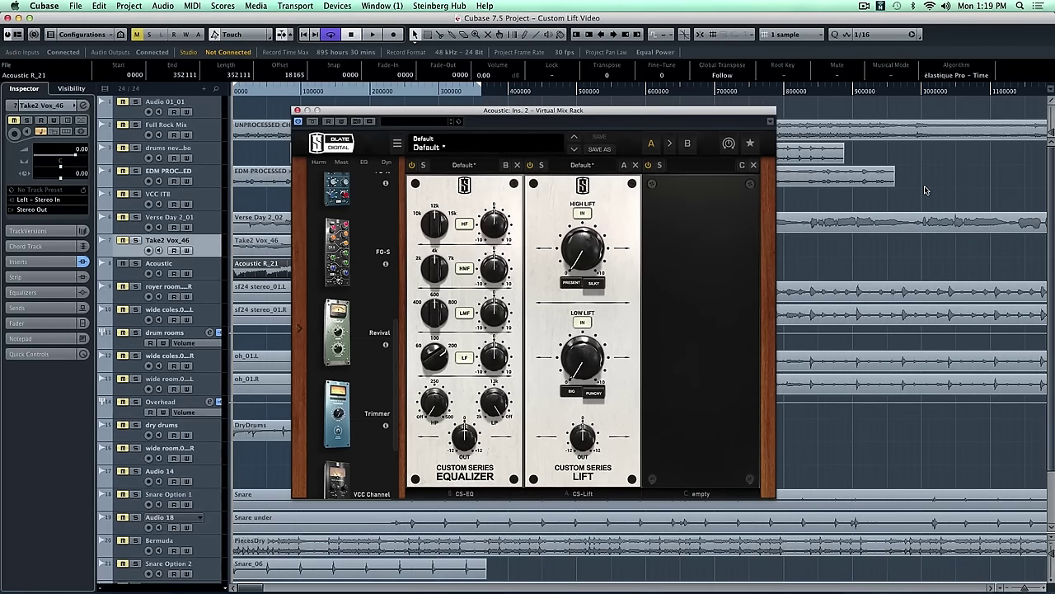
key("space")
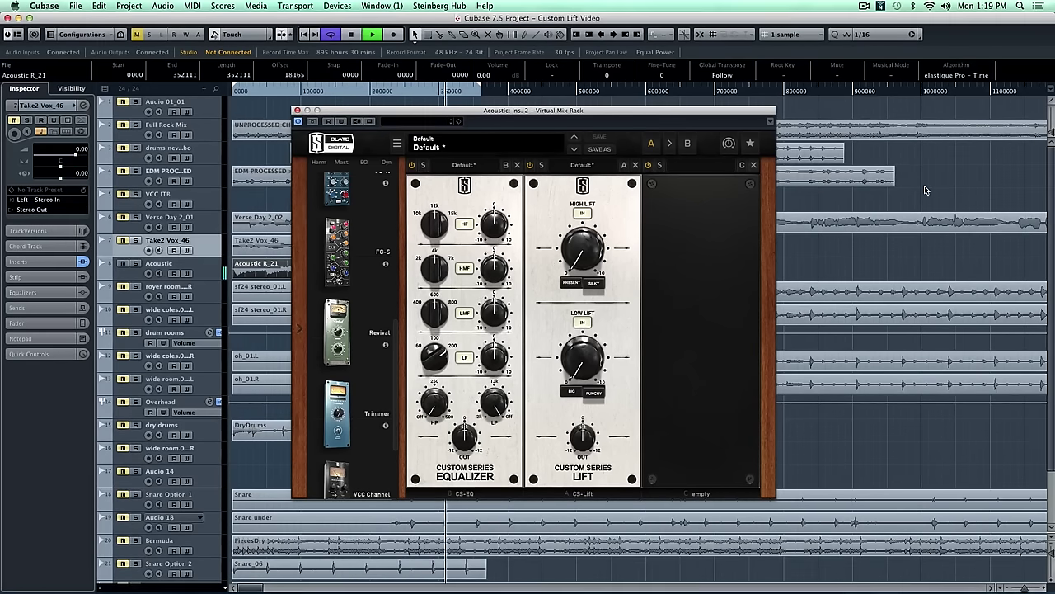
key("space")
key("Home")
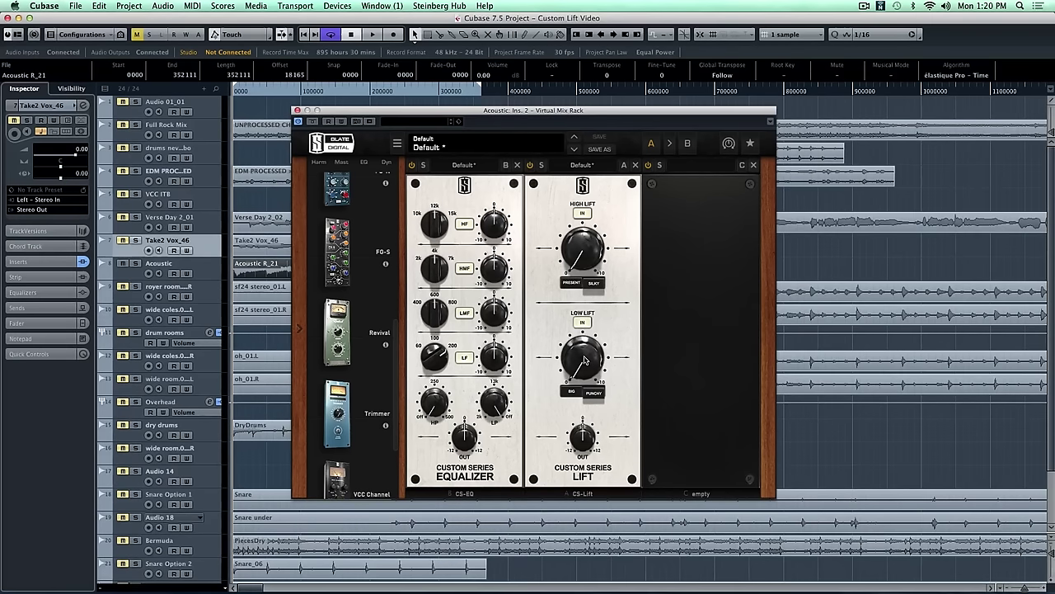
Lower the Custom Series EQ's LF gain to about -2.6 and set the high-pass to 179 Hz.
key("space")
left_click_drag(494, 354, 493, 374)
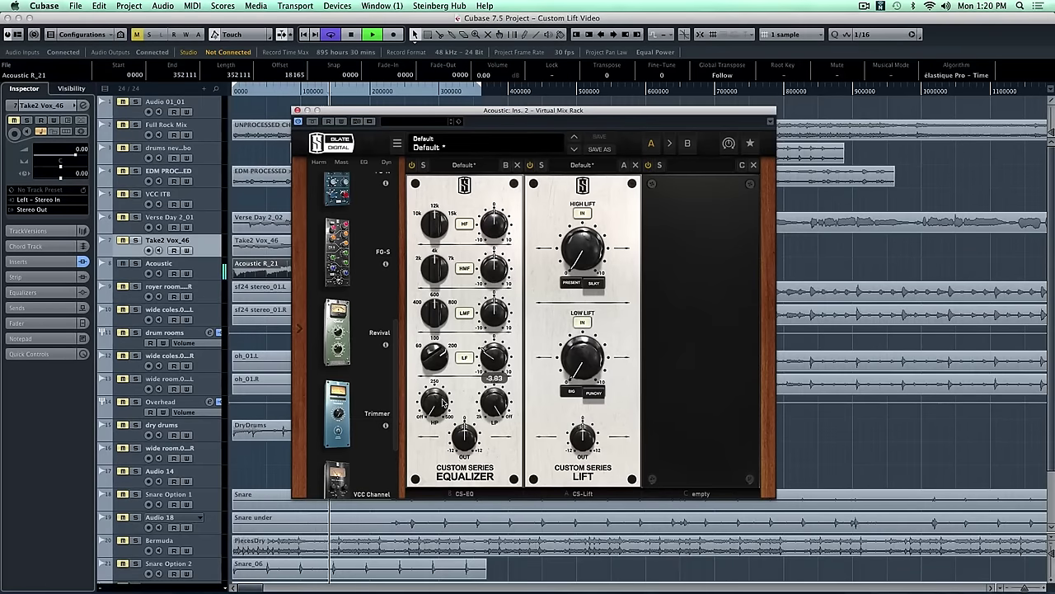
left_click_drag(435, 401, 443, 352)
Raise High Lift to 6.00 and Low Lift to 2.36, then add Revival to the third slot.
left_click_drag(576, 262, 590, 186)
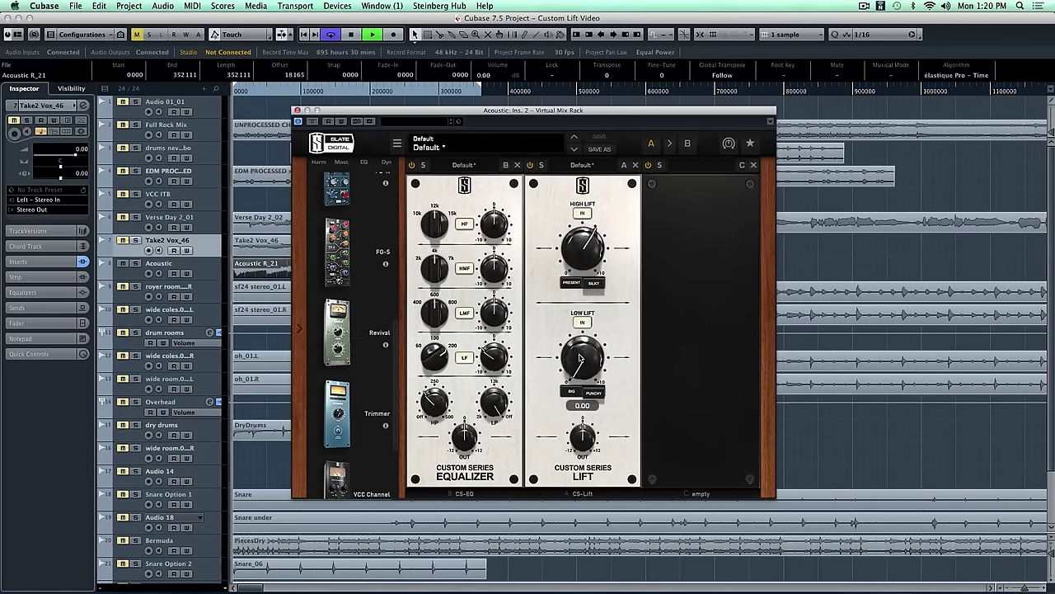
mouse_move(581, 365)
left_click_drag(581, 365, 581, 324)
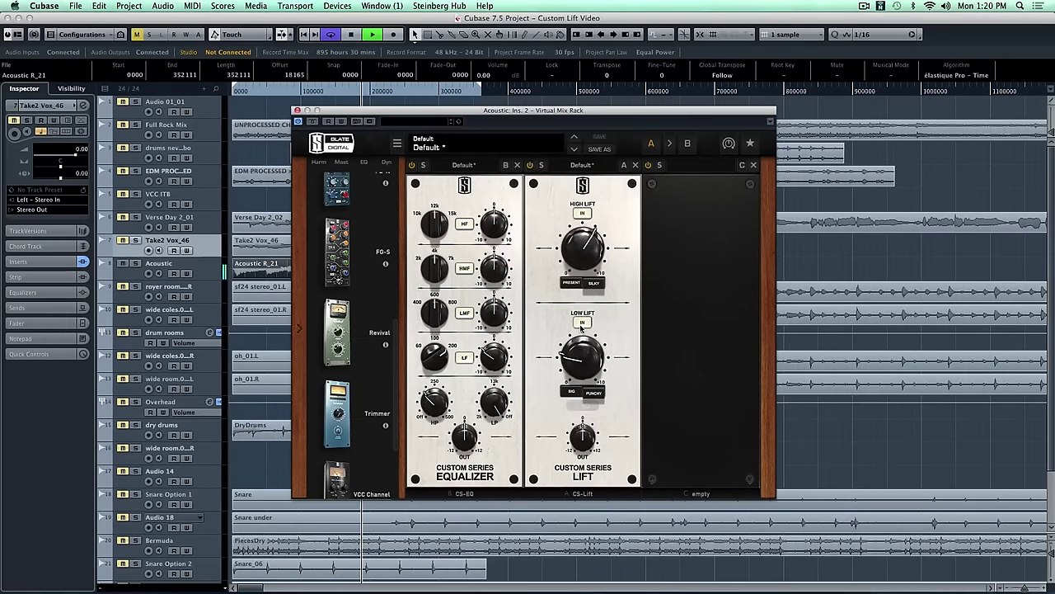
key("space")
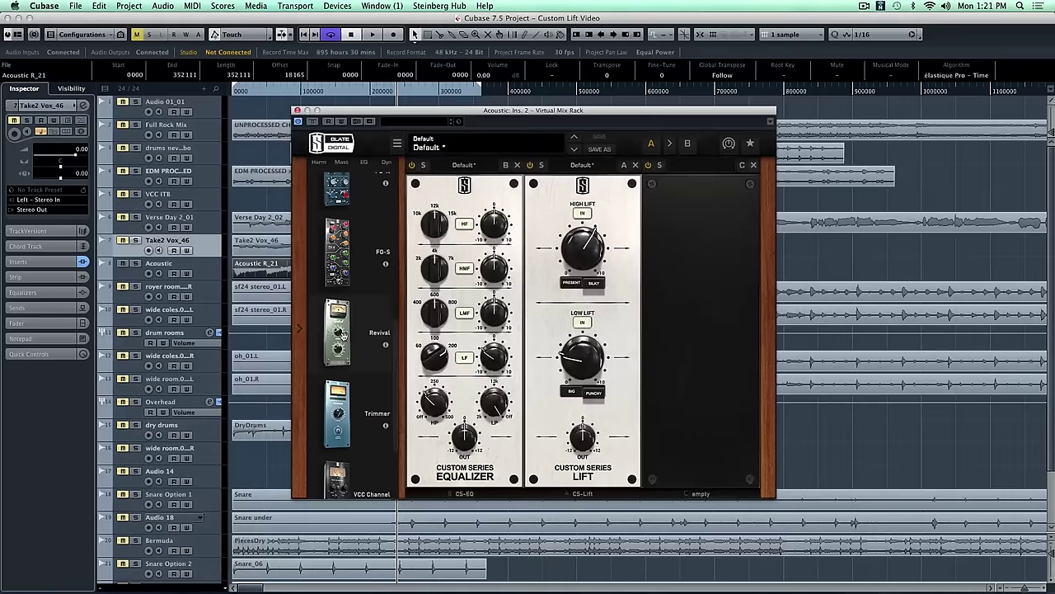
left_click_drag(344, 334, 699, 290)
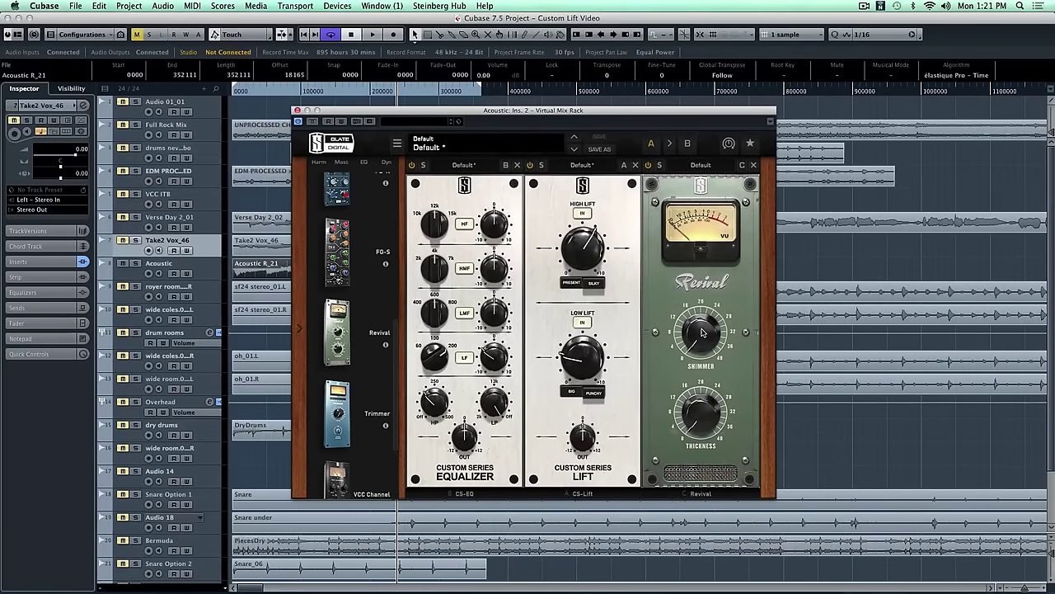
Turn the acoustic guitar's Revival Shimmer up to about 15.8 and replay from the project start.
key("space")
left_click_drag(703, 332, 697, 283)
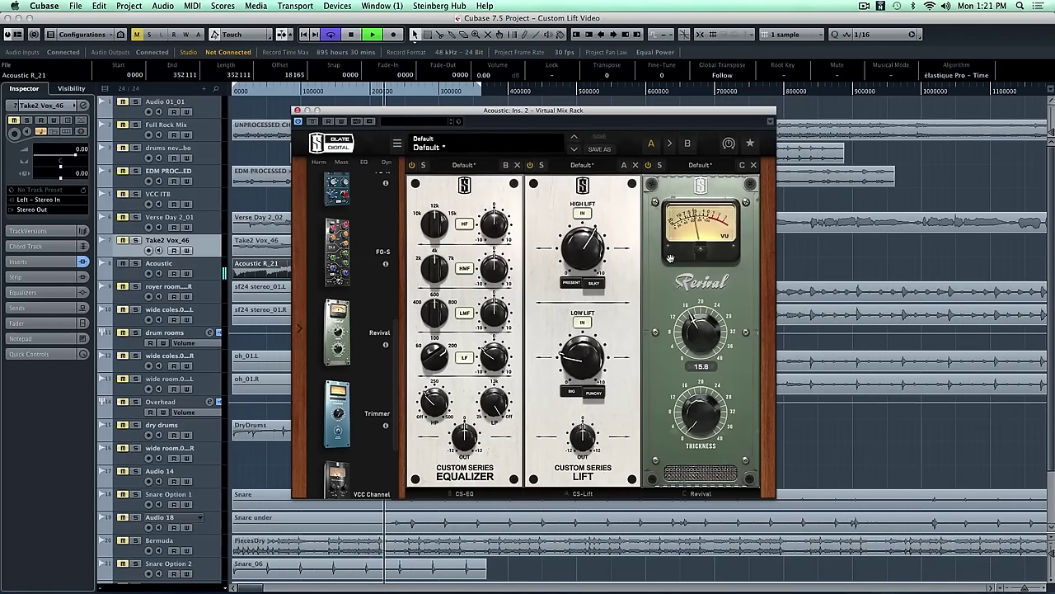
key("space")
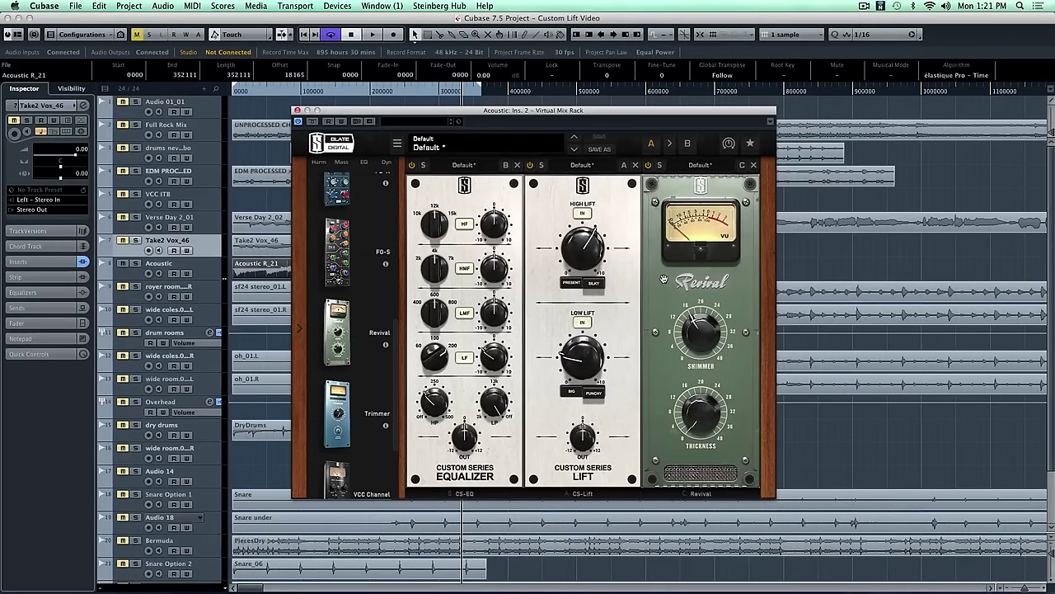
key("space")
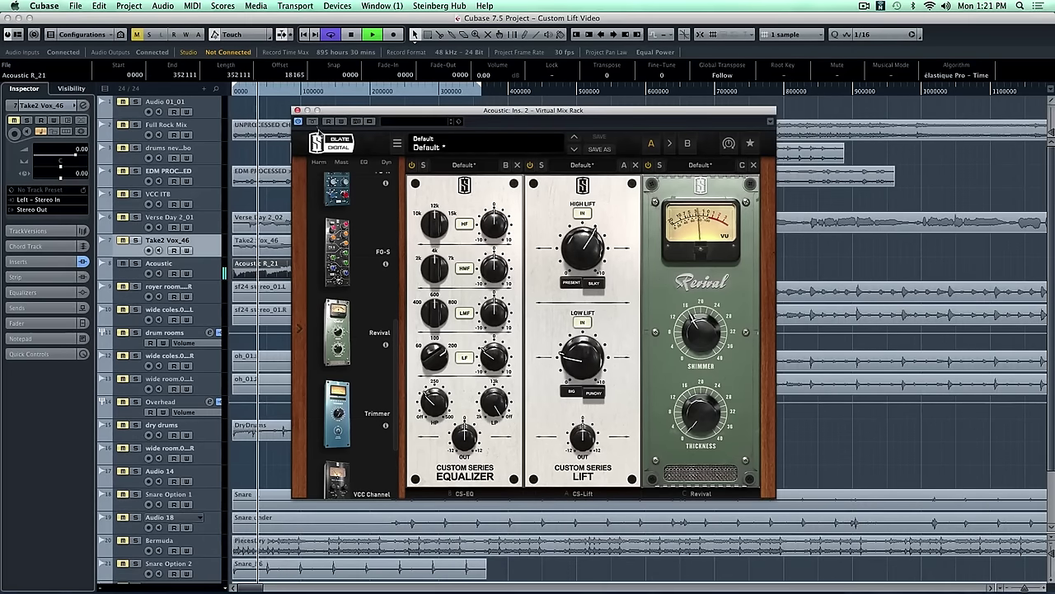
left_click(313, 122)
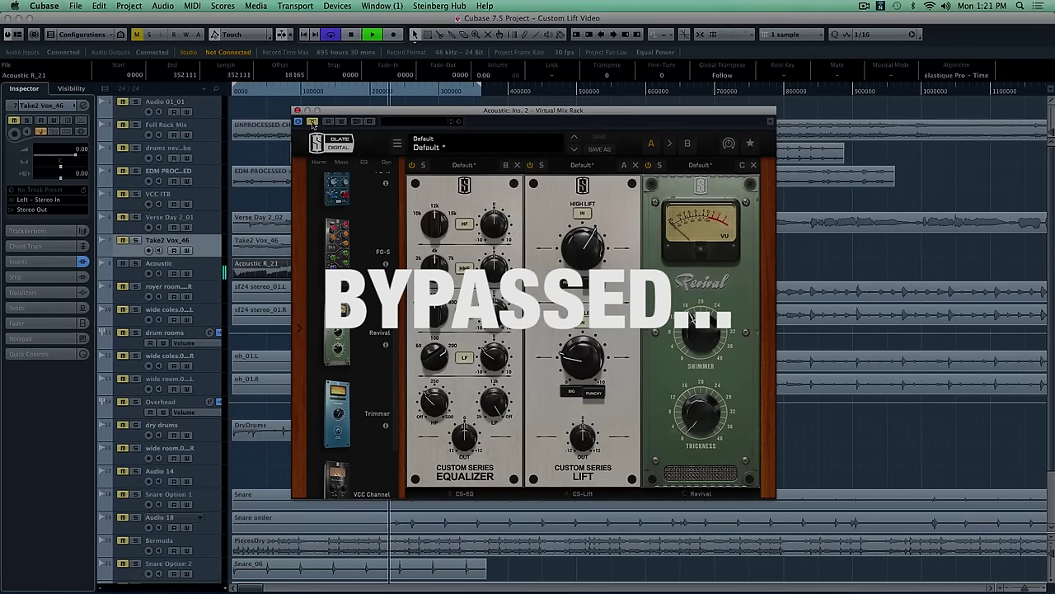
key("space")
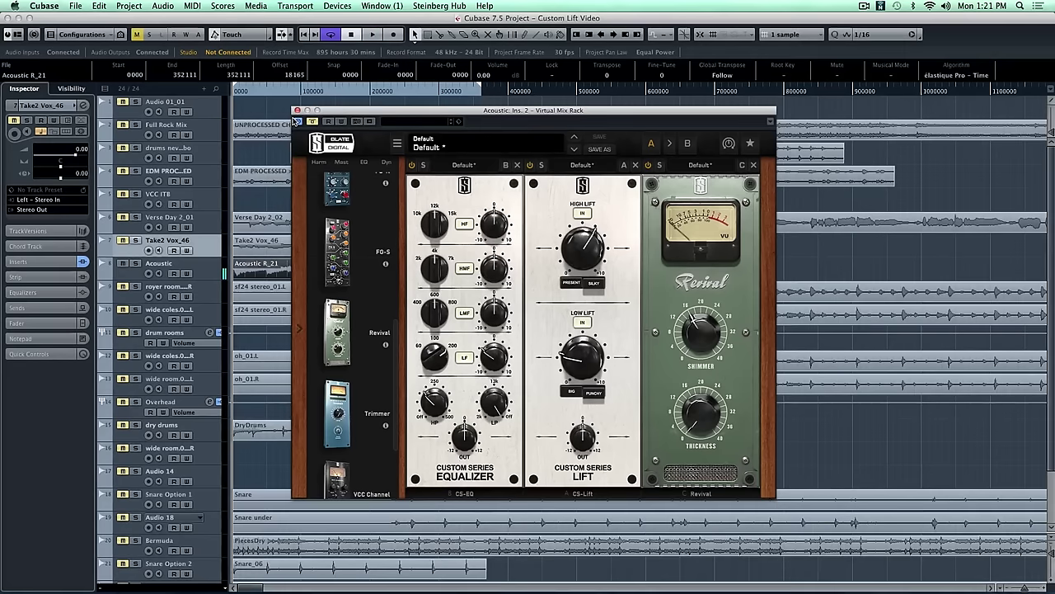
key("space")
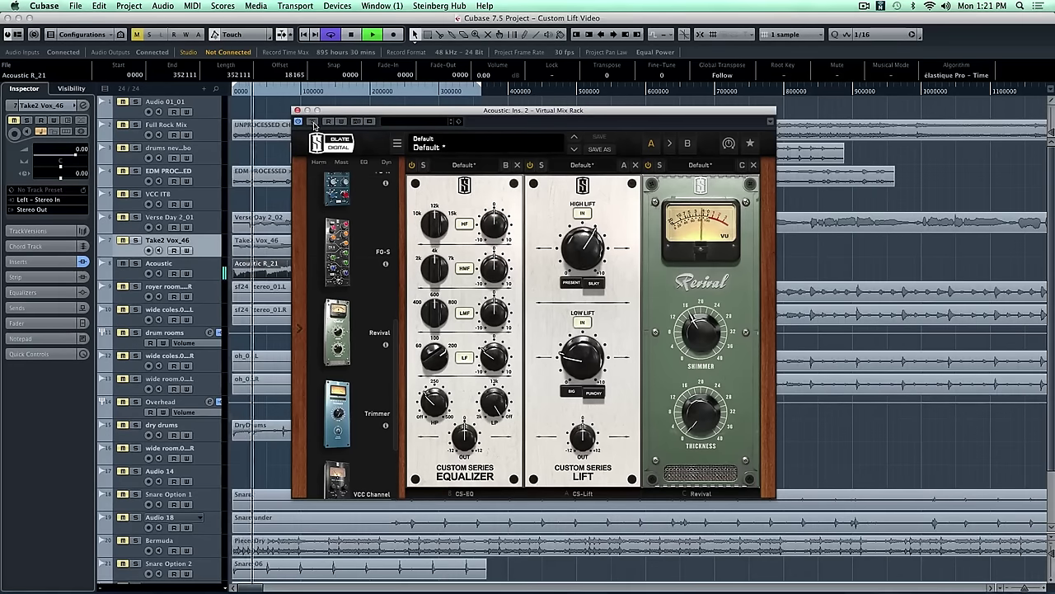
left_click(312, 122)
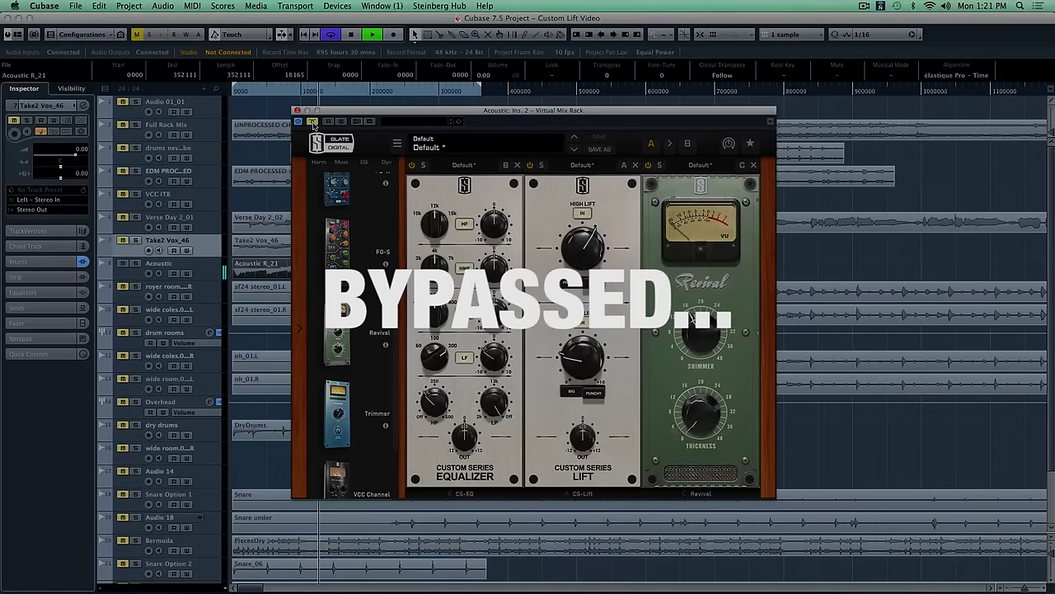
left_click(313, 122)
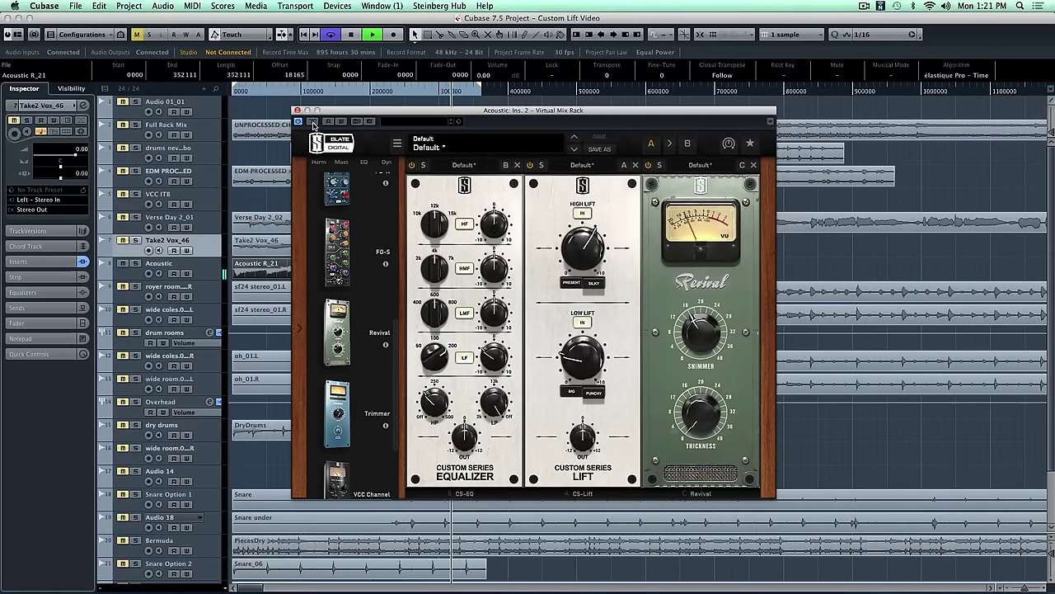
key("space")
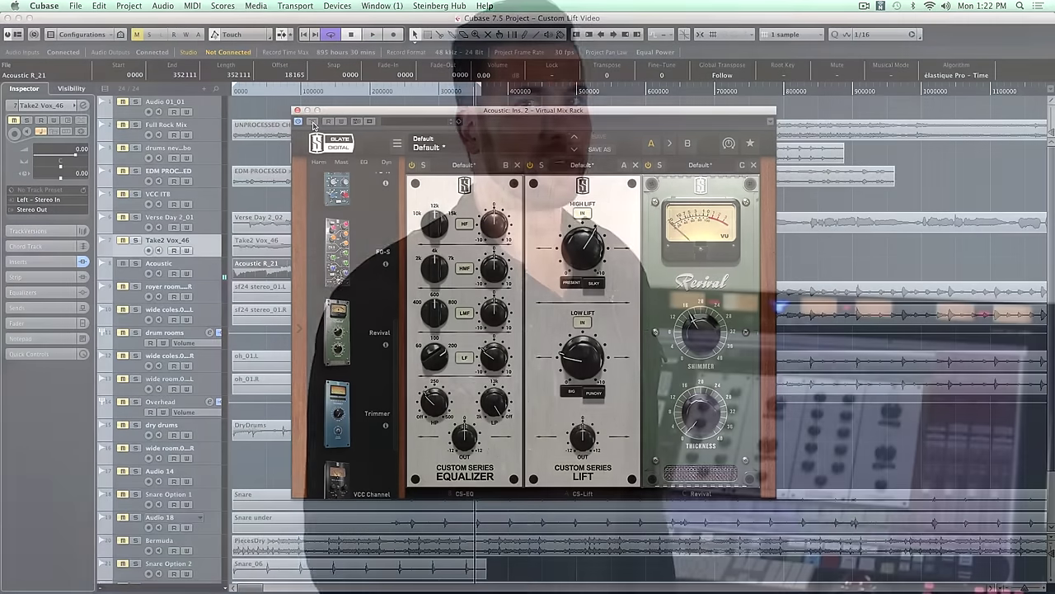